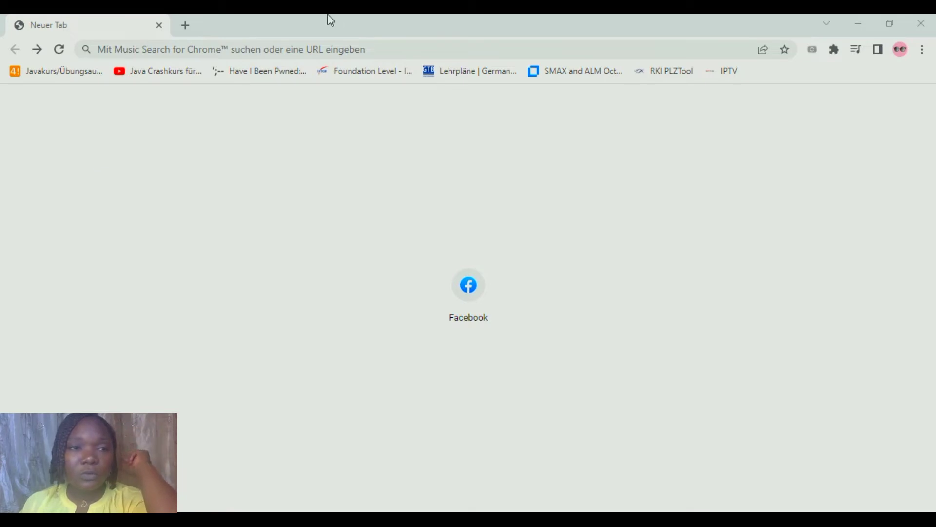
Search the web for business.facebook.com using the suggested address
left_click(303, 48)
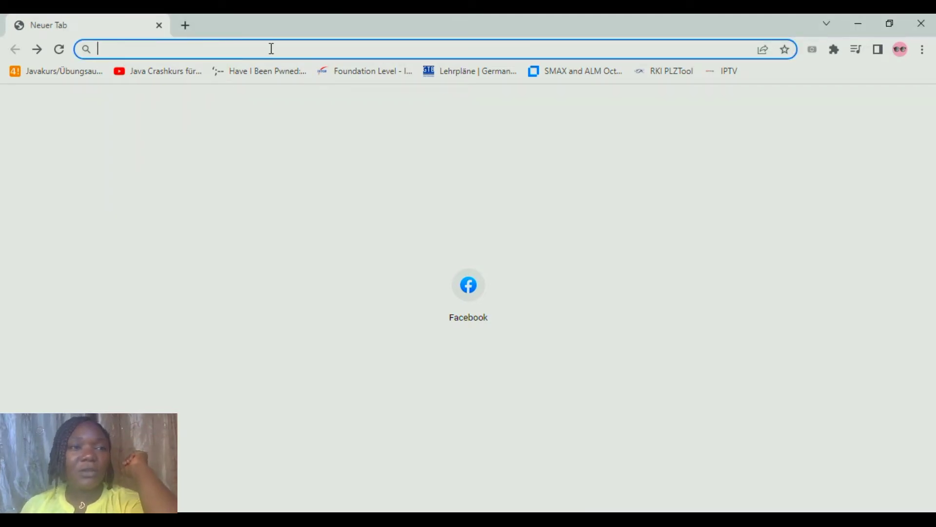
type("busin")
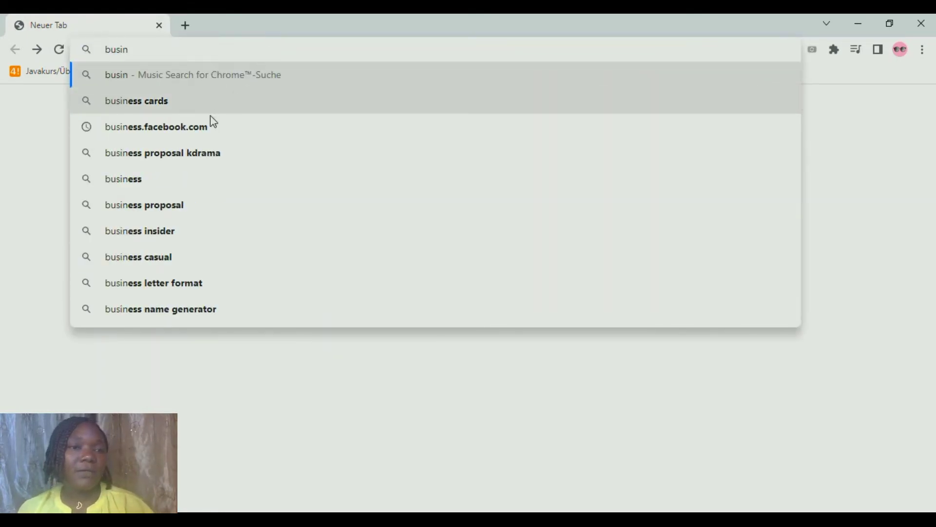
left_click(205, 134)
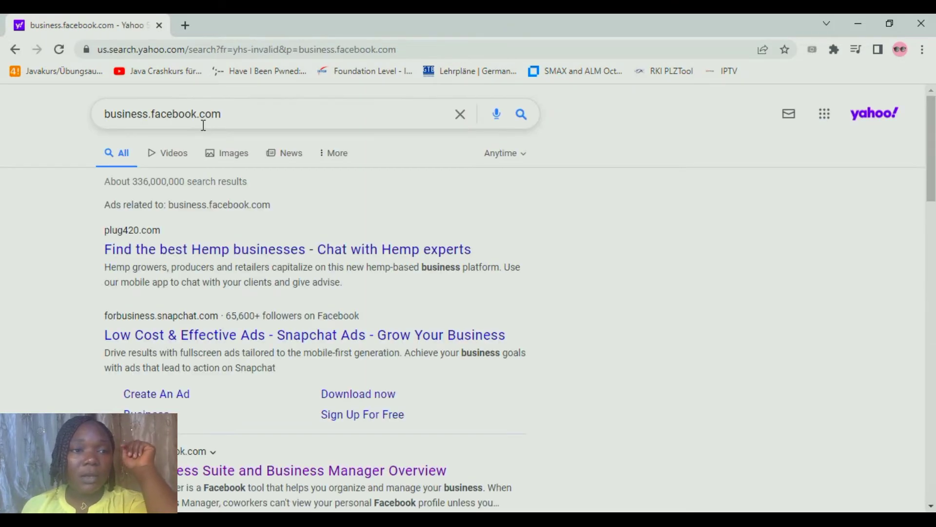
Find and open the search result "Meta Business Suite and Business Manager Overview"
scroll(287, 217, "down", 1)
scroll(287, 216, "down", 5)
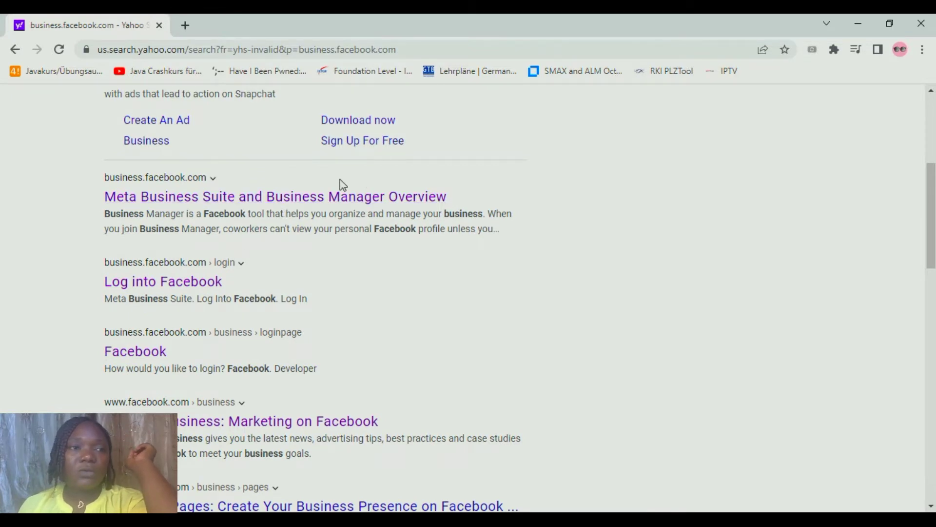
scroll(210, 155, "up", 4)
scroll(209, 157, "up", 1)
scroll(210, 155, "down", 8)
scroll(211, 152, "up", 1)
scroll(210, 151, "up", 1)
scroll(210, 151, "down", 1)
scroll(209, 152, "up", 3)
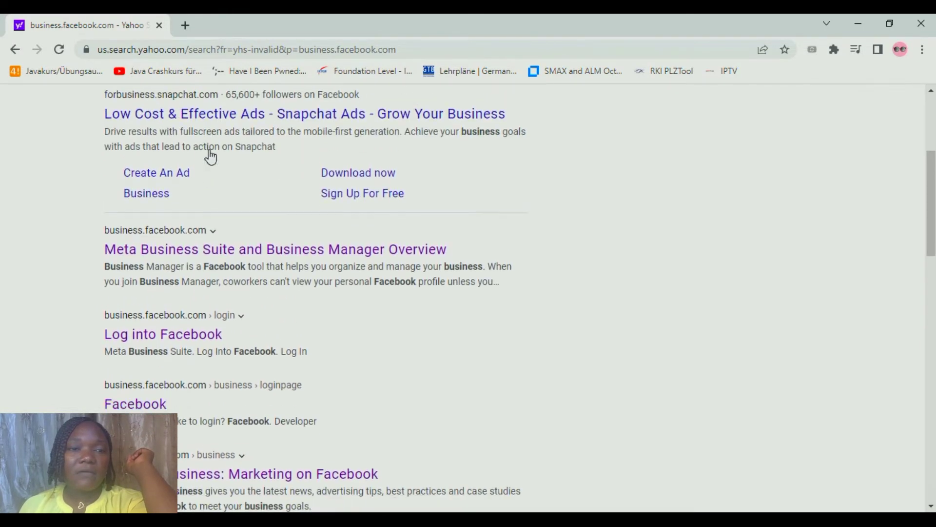
scroll(211, 157, "down", 1)
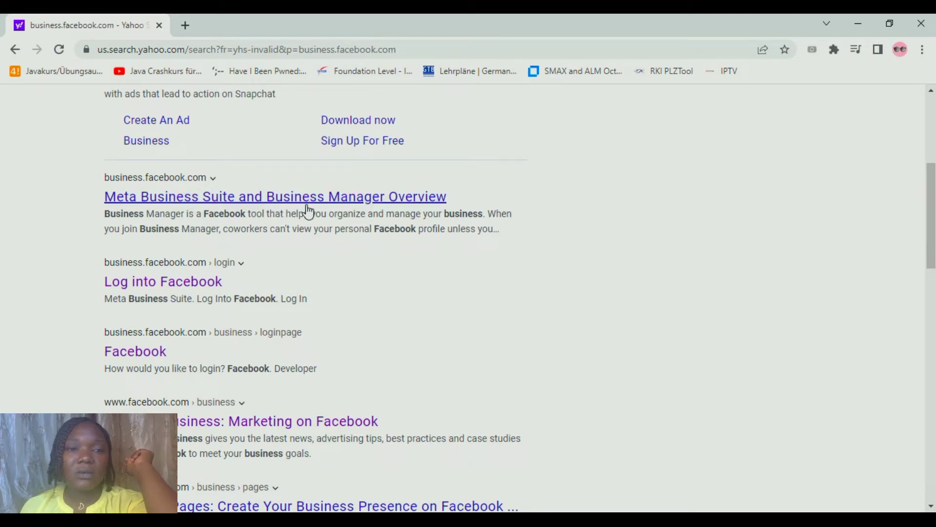
left_click(330, 200)
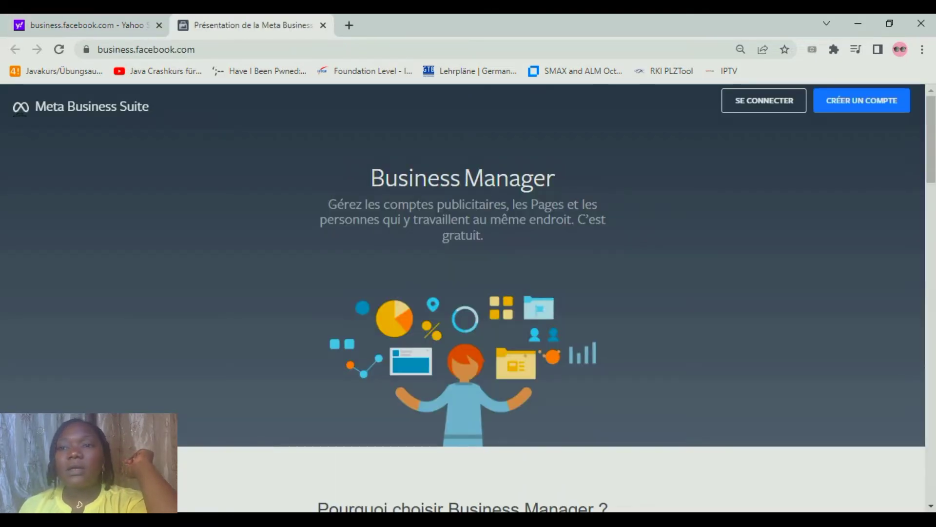
Start creating a Business Manager account and go through the company name and personal name fields of the form
scroll(629, 282, "down", 3)
scroll(630, 282, "up", 2)
scroll(628, 281, "up", 1)
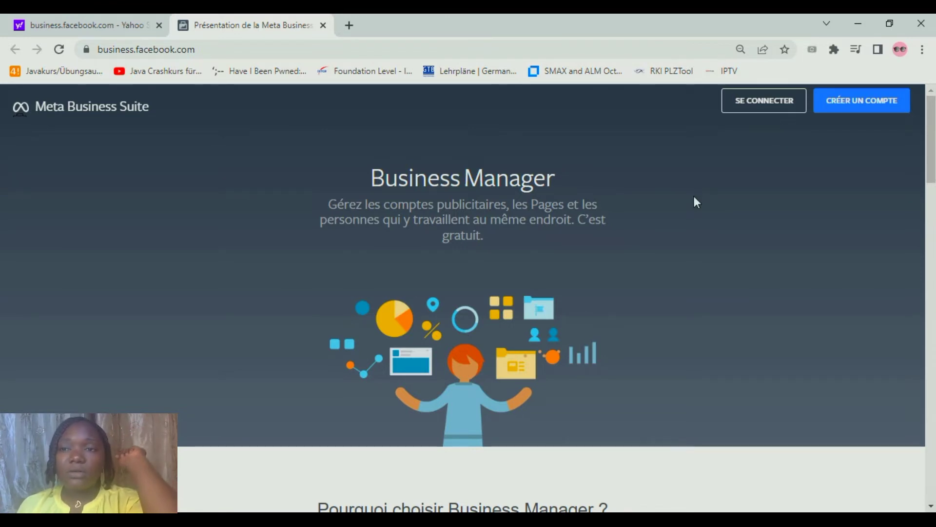
left_click(860, 110)
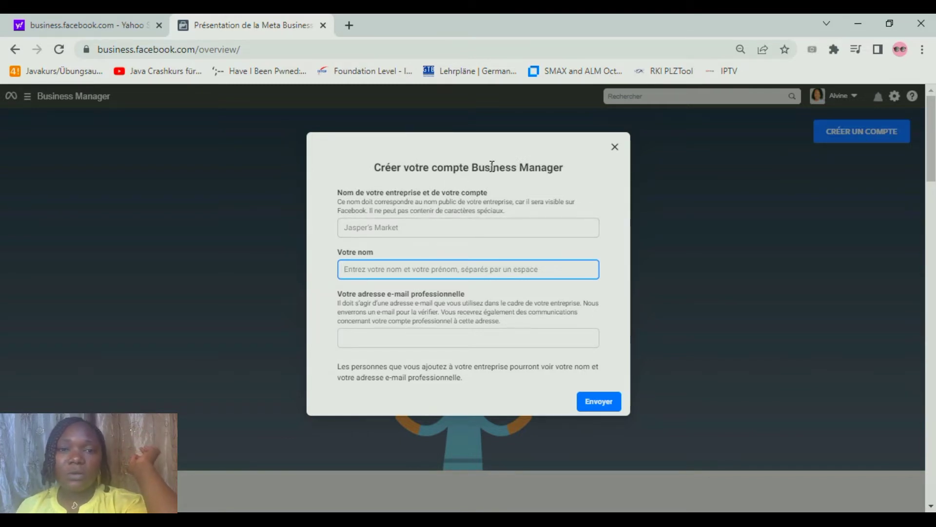
left_click(382, 227)
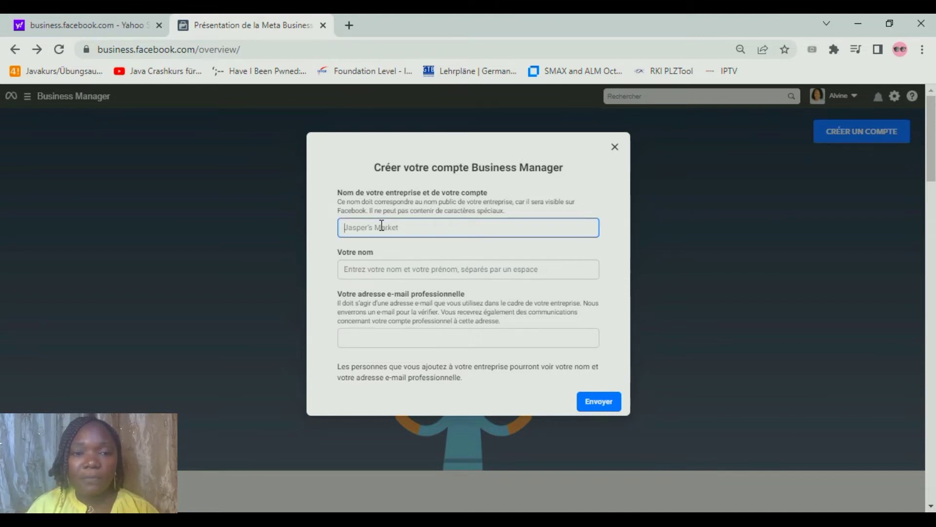
left_click(373, 268)
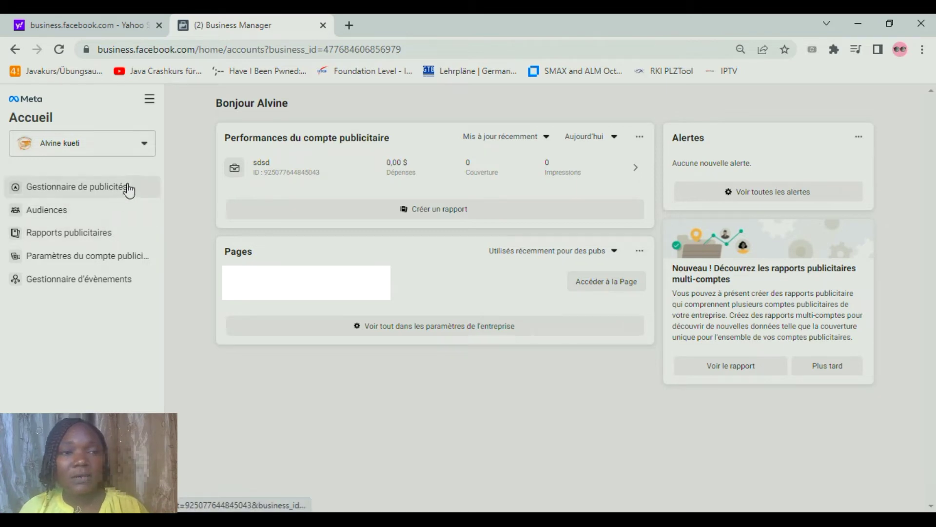
Open the business settings (Paramètres d'entreprise) from the list of all tools
left_click(151, 100)
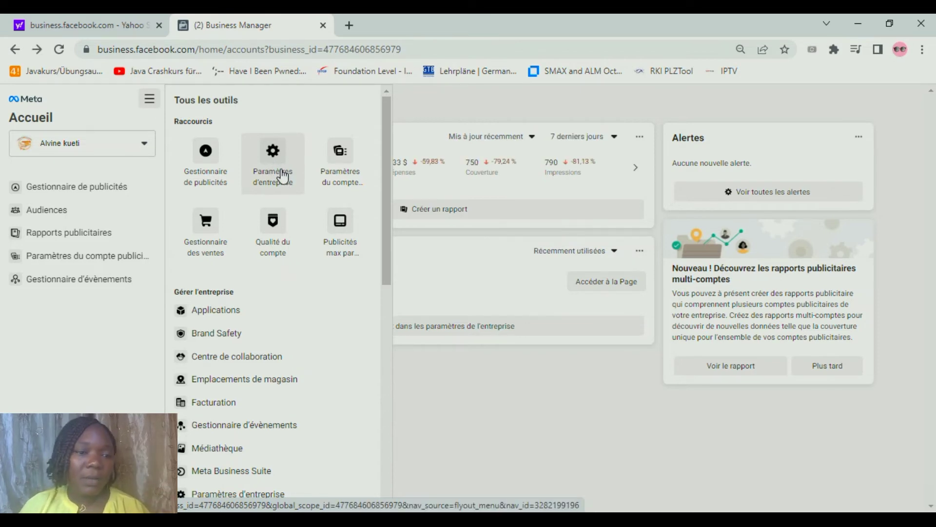
left_click(283, 176)
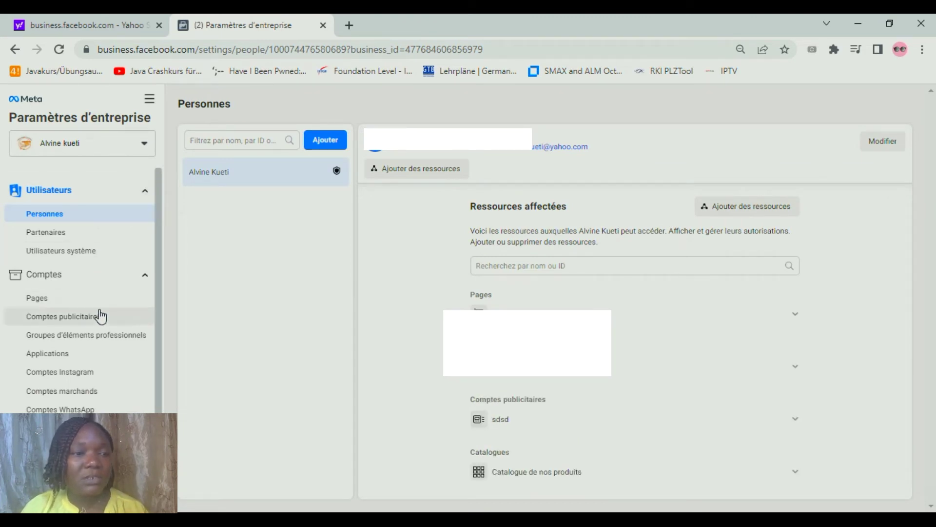
Look over the settings categories, collapse the Utilisateurs section and open the ad accounts page (Comptes publicitaires)
scroll(99, 316, "down", 2)
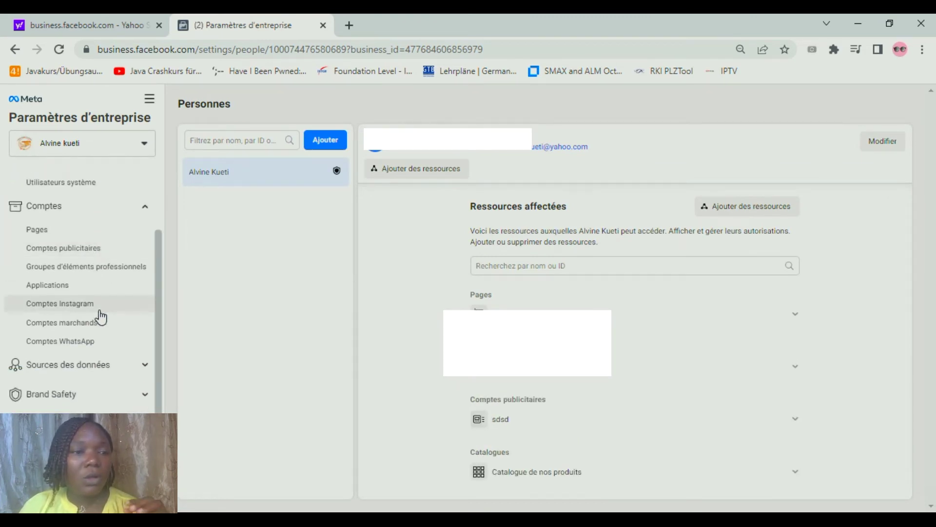
scroll(101, 317, "up", 2)
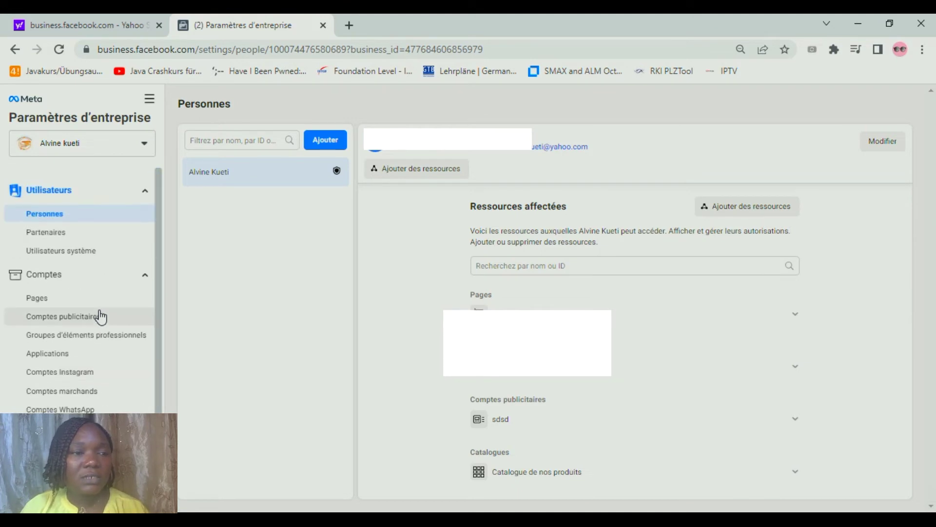
scroll(101, 317, "down", 2)
scroll(101, 317, "up", 2)
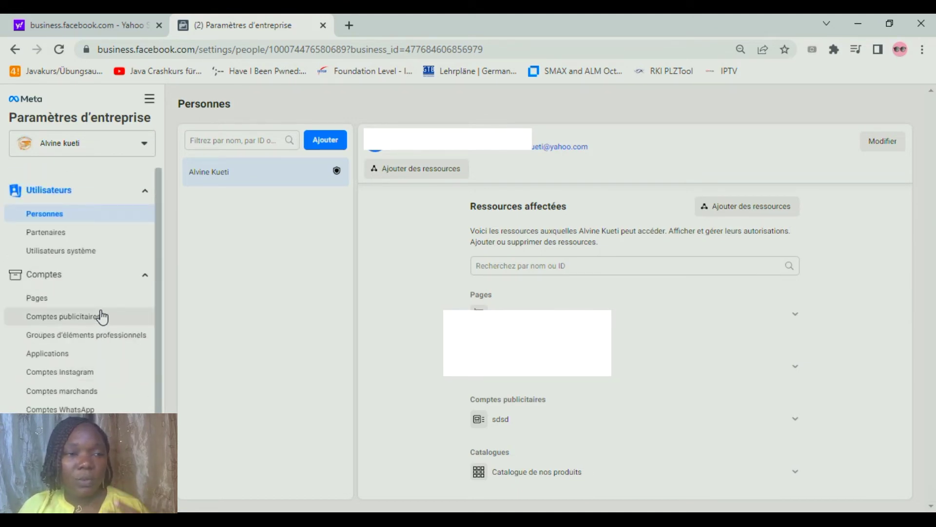
scroll(101, 317, "down", 4)
scroll(102, 317, "up", 4)
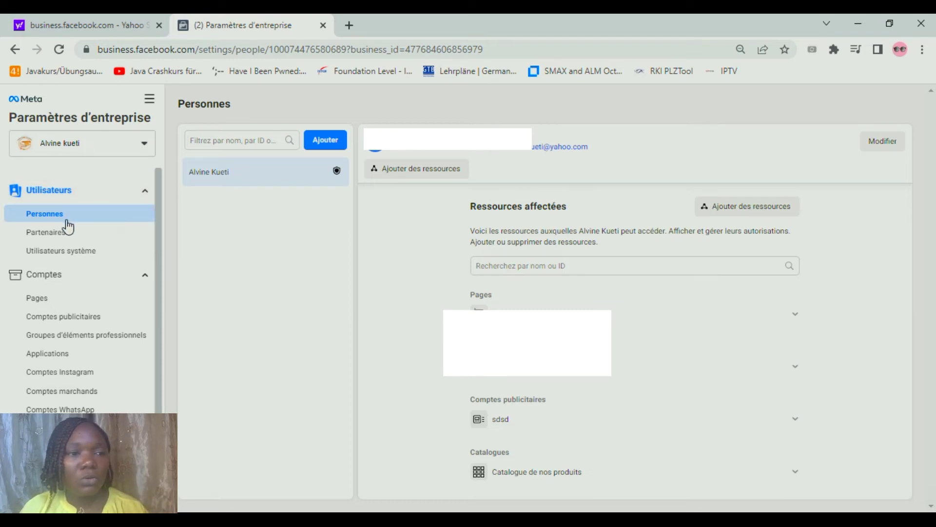
left_click(142, 192)
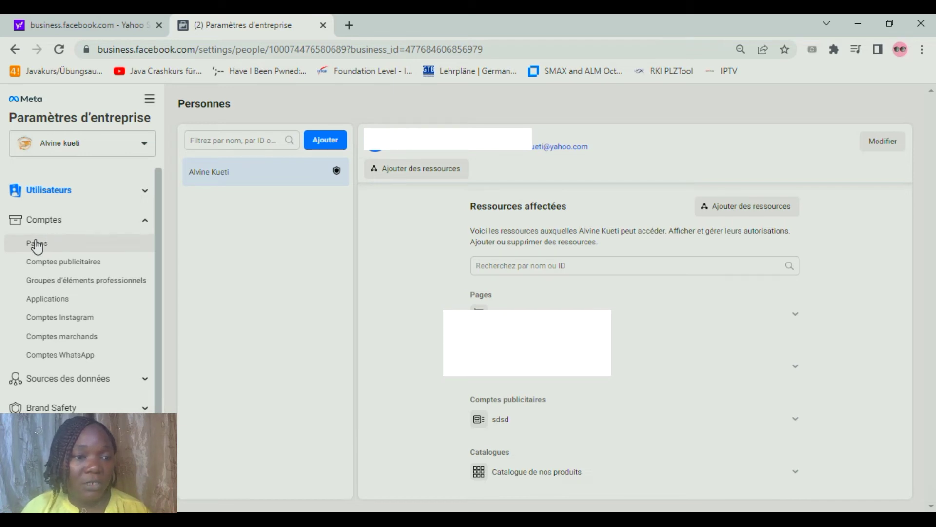
left_click(78, 263)
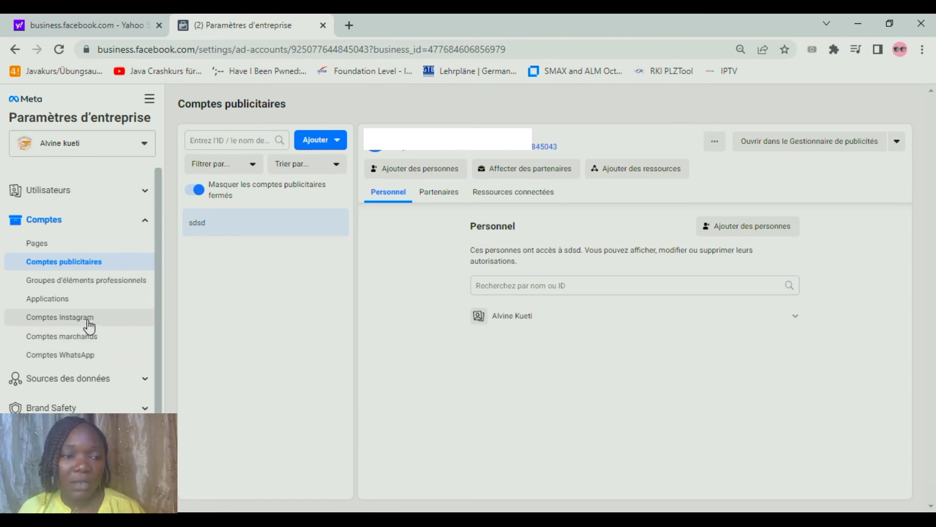
Expand the Sources des données section, examine its entries and the categories around it, and collapse it again
scroll(64, 267, "down", 3)
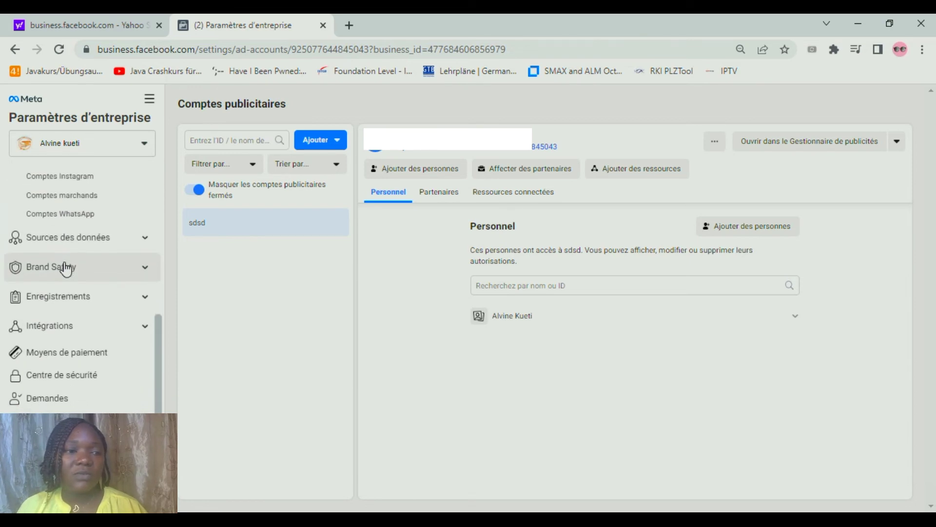
scroll(45, 370, "up", 2)
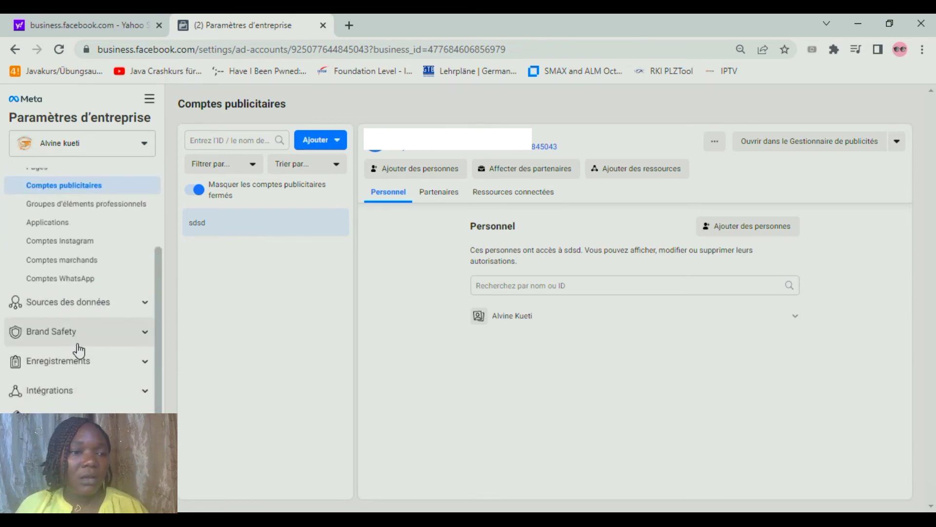
scroll(78, 350, "down", 2)
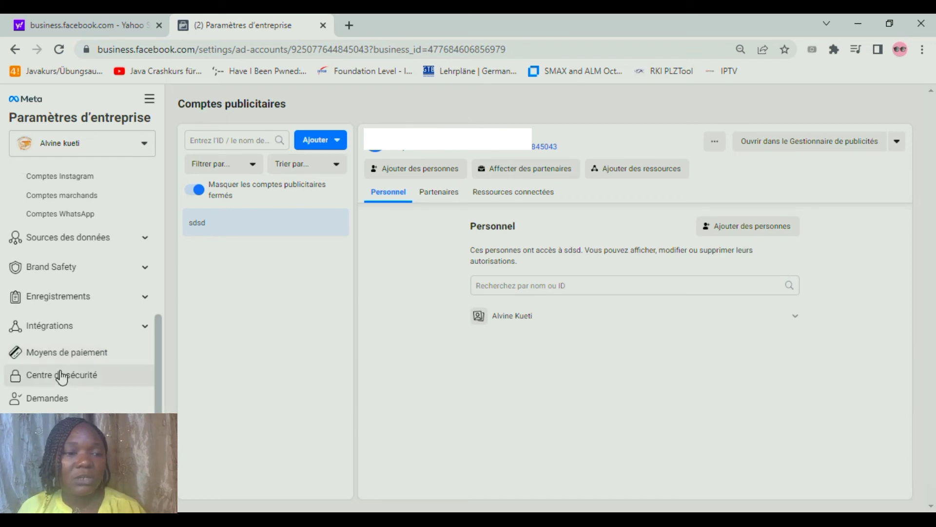
scroll(104, 368, "up", 3)
scroll(105, 368, "down", 3)
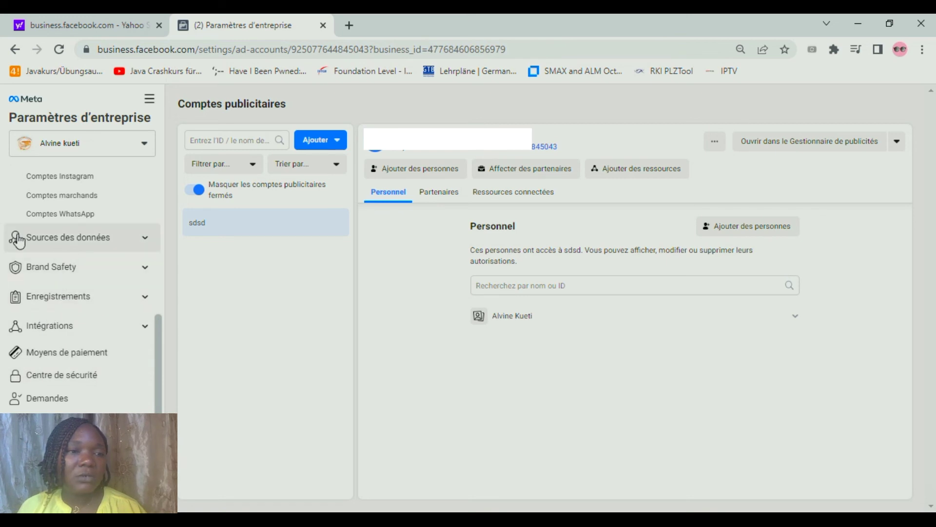
left_click(141, 239)
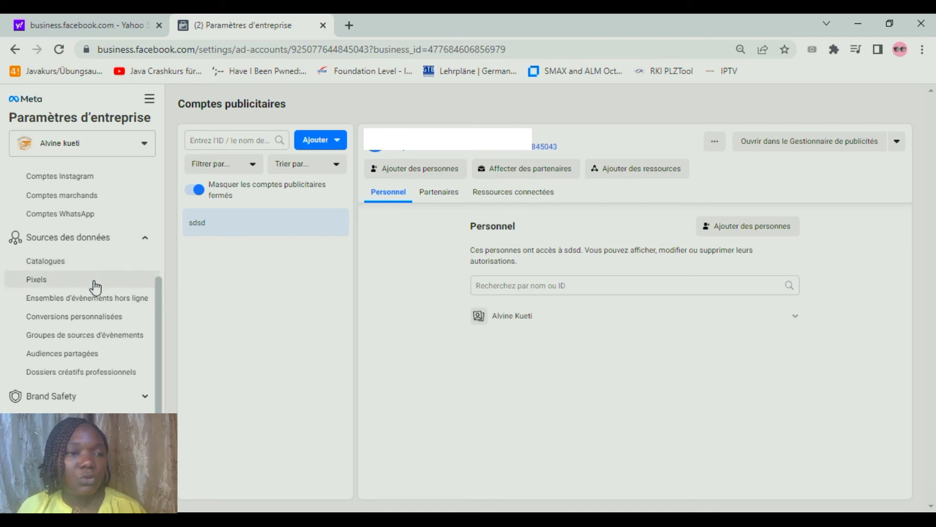
scroll(94, 283, "down", 3)
scroll(95, 286, "up", 2)
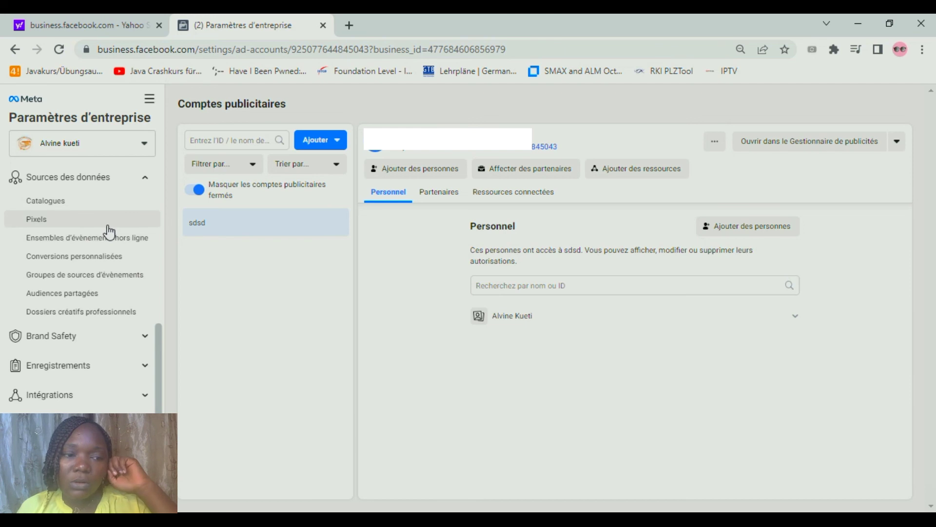
scroll(105, 248, "down", 2)
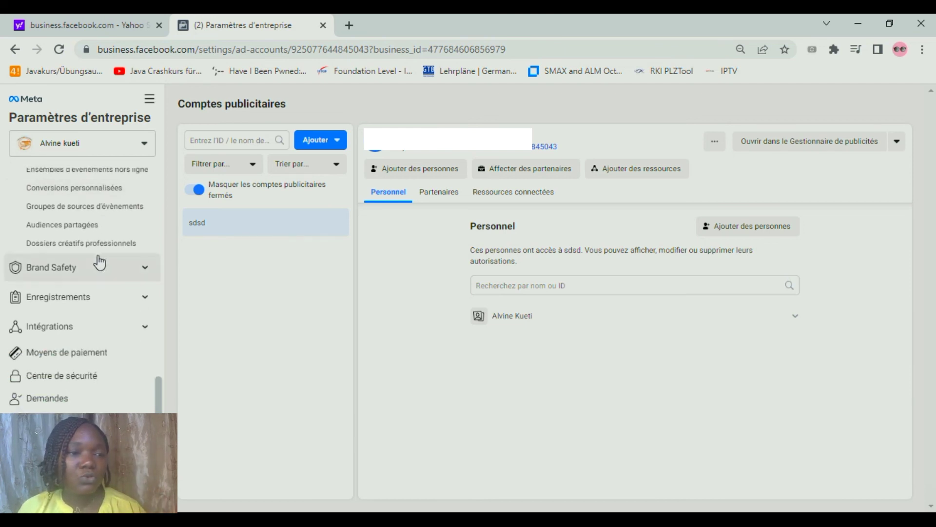
scroll(73, 378, "up", 5)
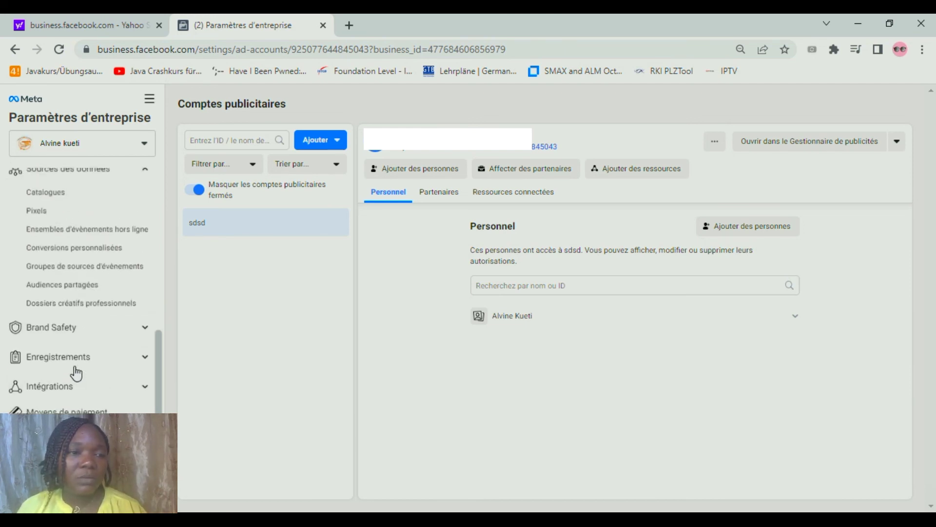
scroll(77, 371, "down", 3)
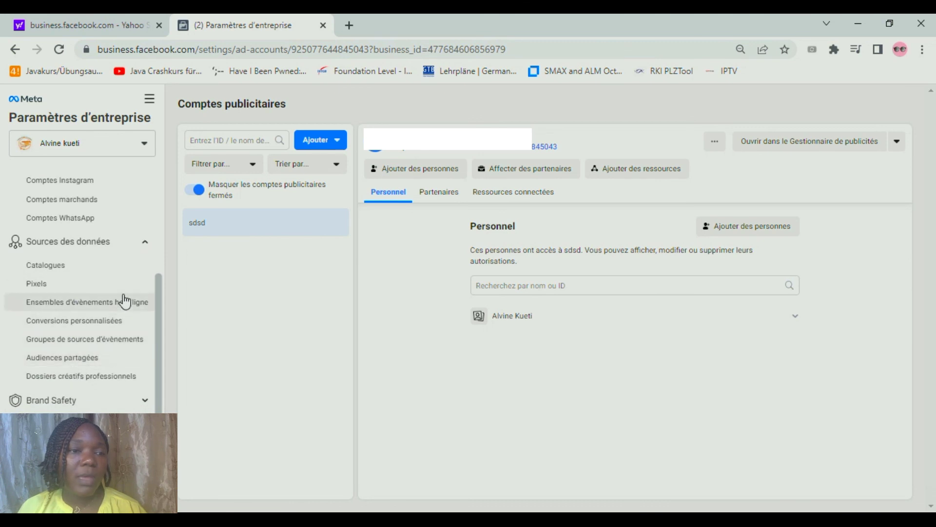
left_click(147, 245)
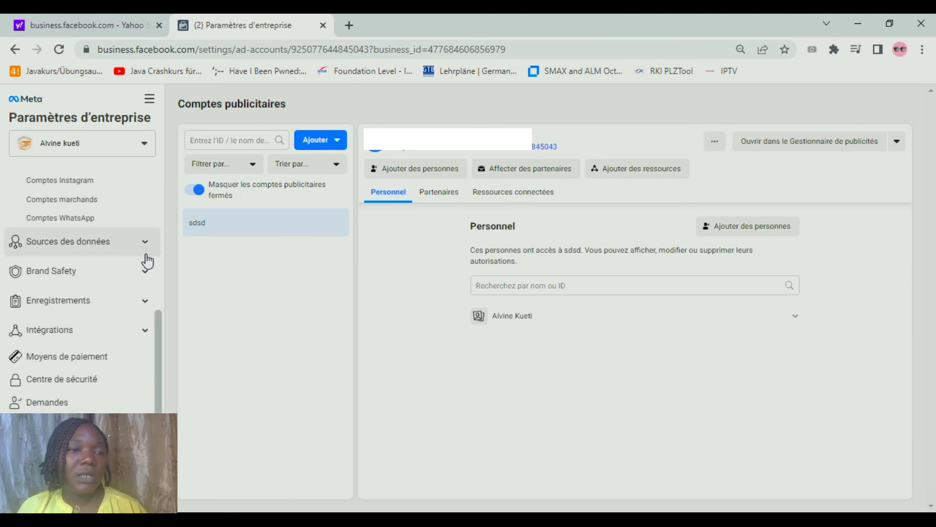
Collapse the Comptes section and review the remaining business settings categories
scroll(146, 257, "up", 2)
scroll(146, 229, "up", 2)
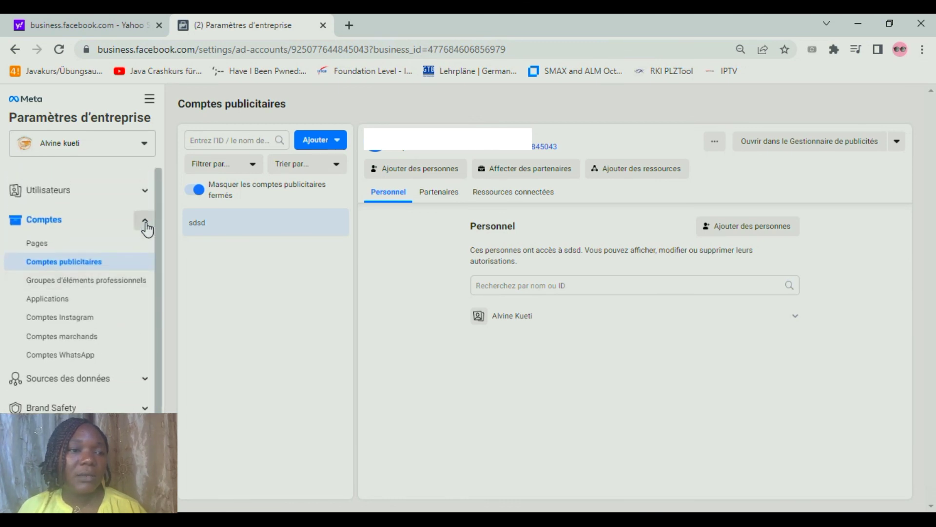
left_click(146, 222)
scroll(44, 378, "down", 4)
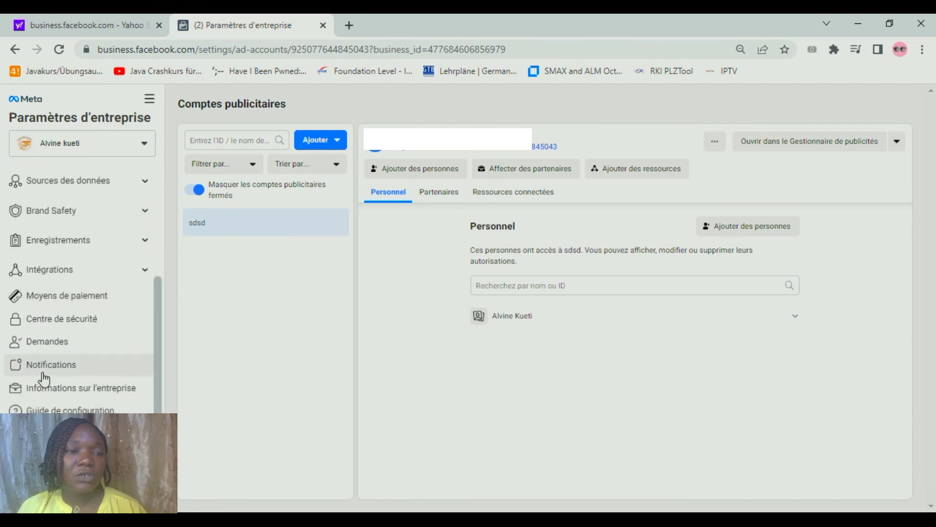
scroll(46, 377, "up", 4)
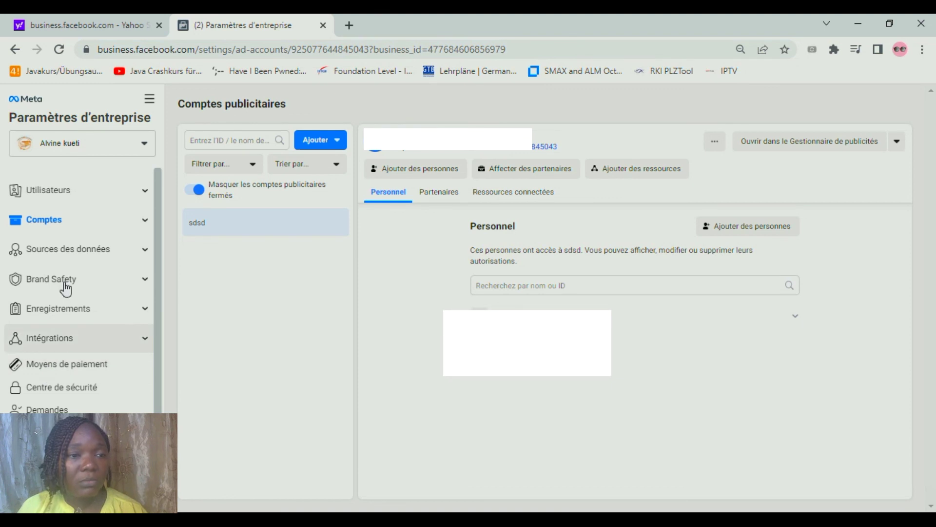
Expand the Utilisateurs section and view its Personnes page
left_click(76, 191)
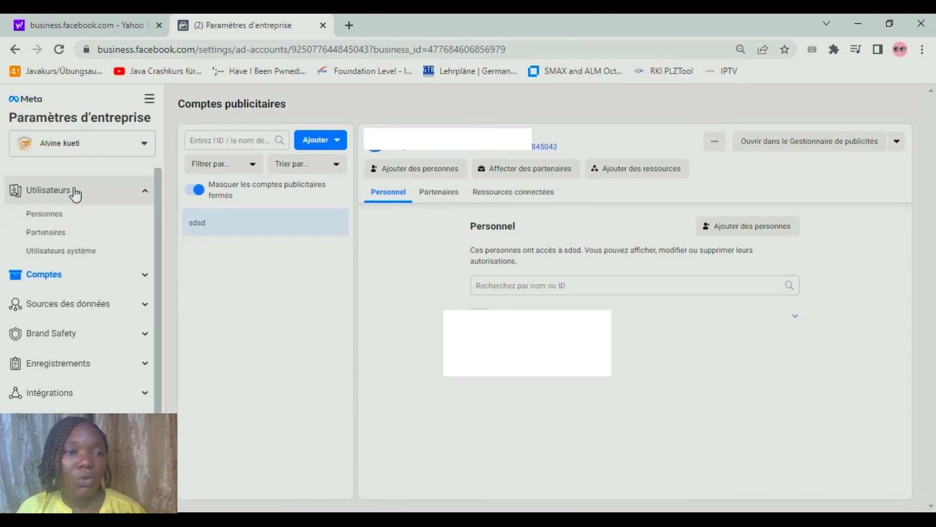
left_click(76, 214)
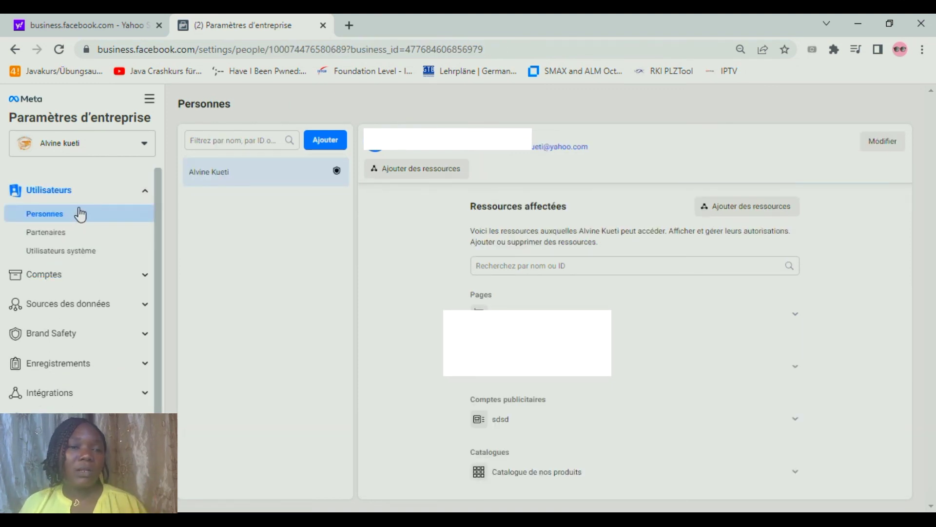
left_click(79, 228)
left_click(78, 216)
scroll(75, 258, "down", 2)
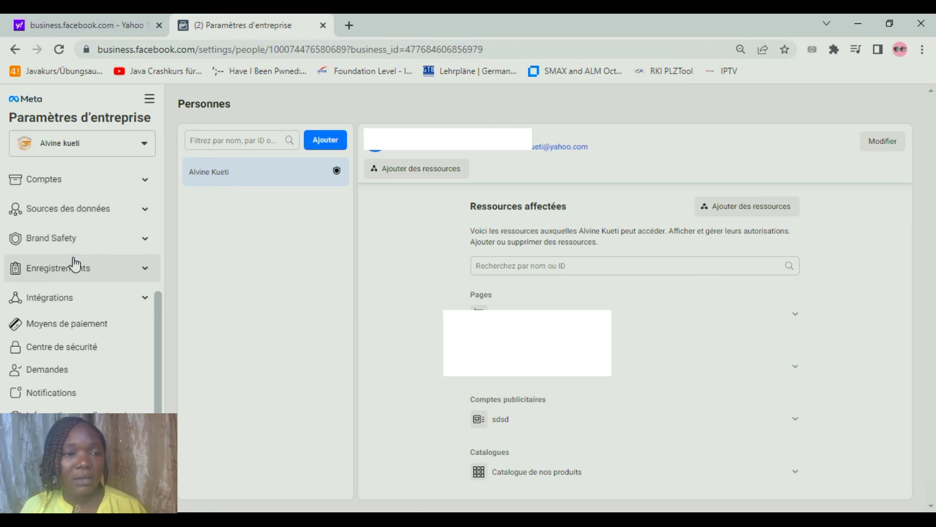
scroll(74, 235, "up", 2)
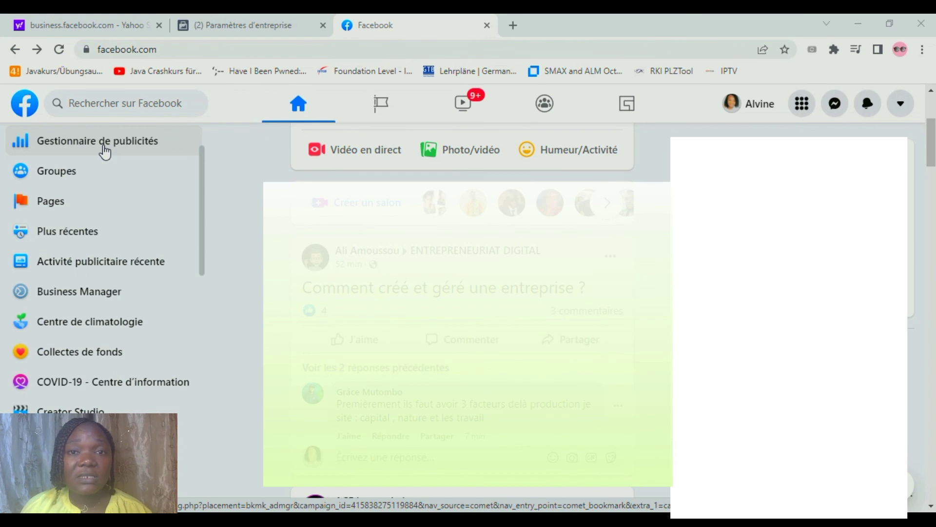